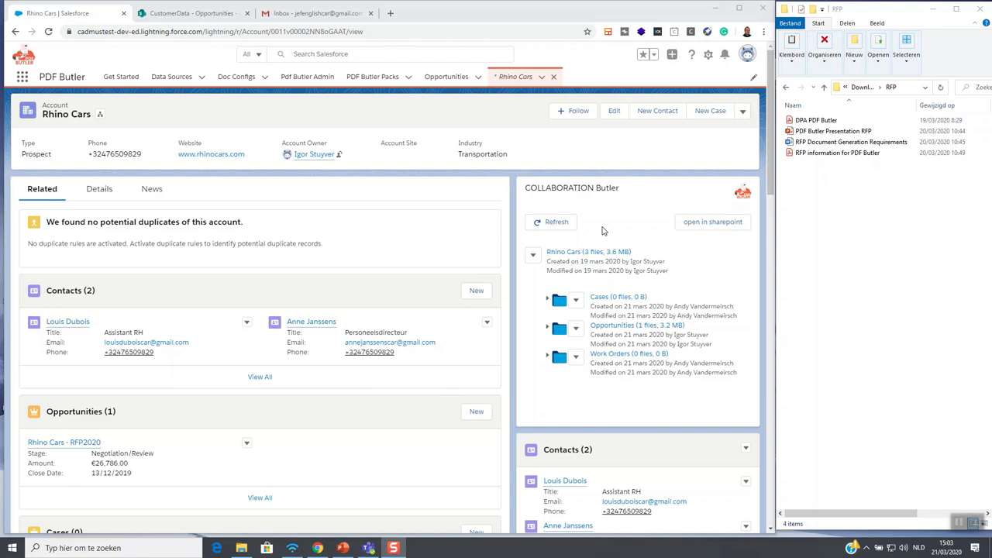
Create a folder named Contracts in the Rhino Cars document folder of the account.
{"action": "left_click", "coordinate": [533, 255]}
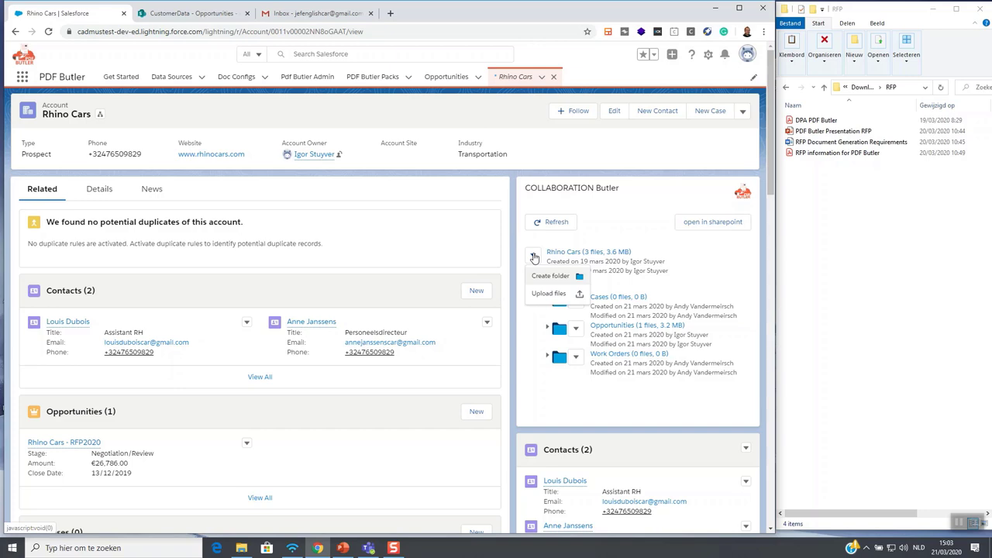
{"action": "left_click", "coordinate": [551, 277]}
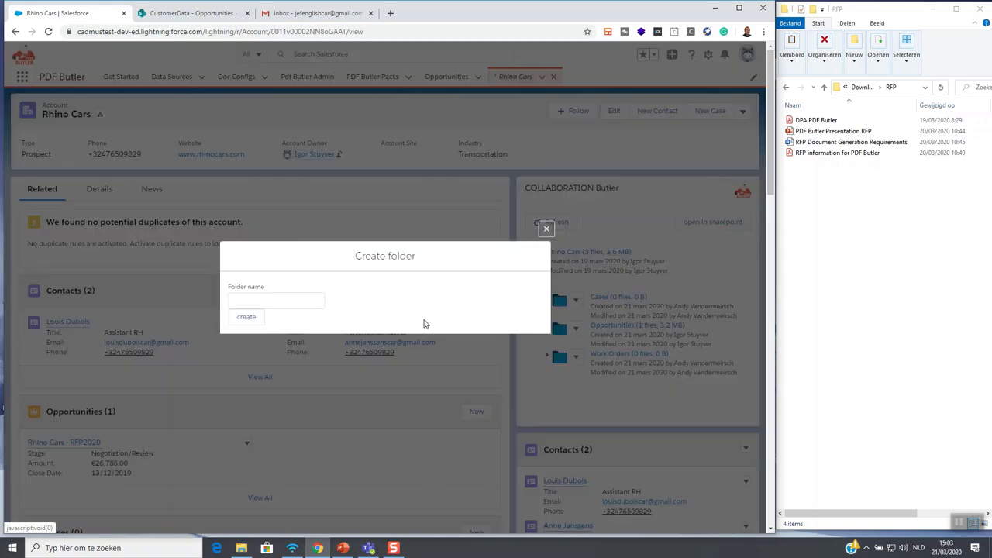
{"action": "right_click", "coordinate": [247, 300]}
{"action": "left_click", "coordinate": [293, 379]}
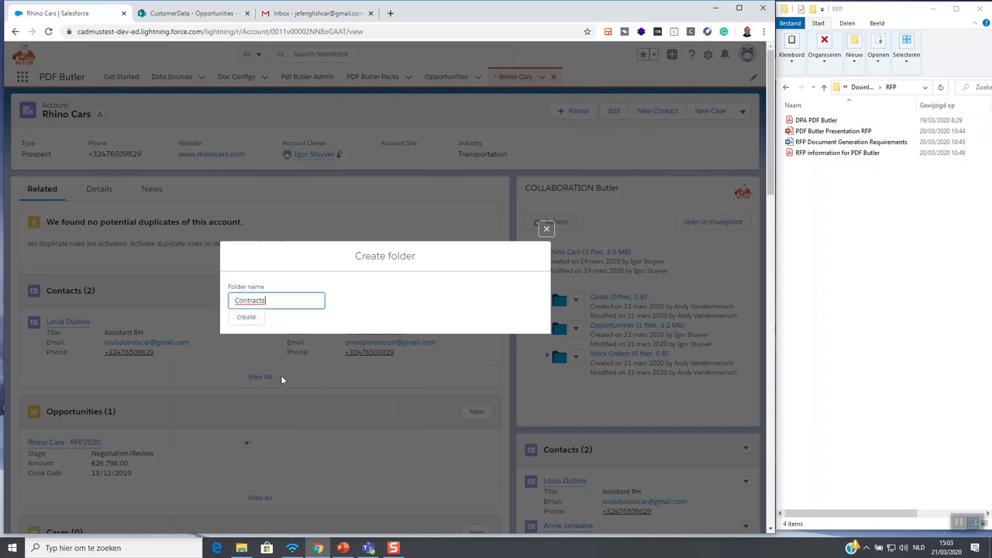
{"action": "left_click", "coordinate": [254, 319]}
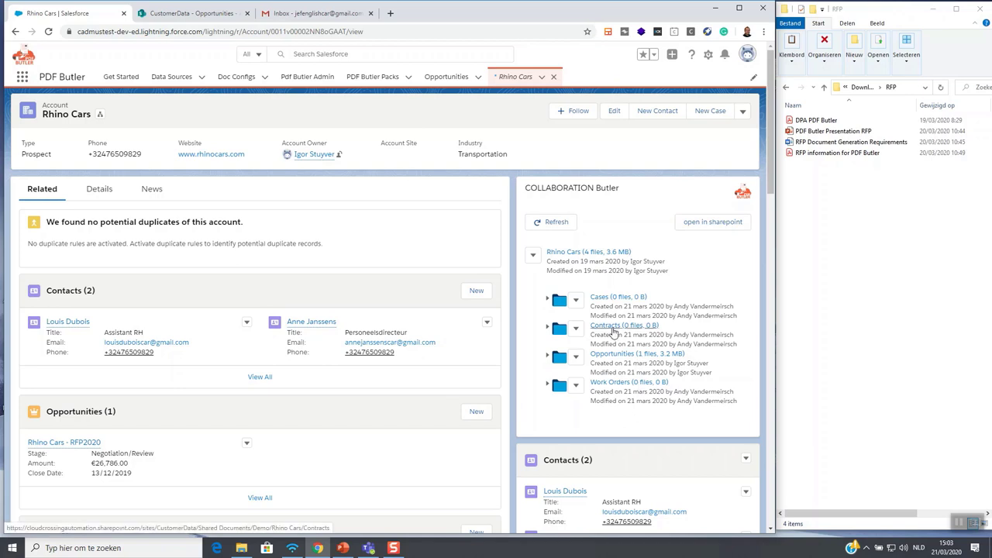
Upload the local file DPA PDF Butler to the Contracts folder and view it in the preview and in SharePoint.
{"action": "left_click_drag", "start_coordinate": [813, 120], "coordinate": [616, 331]}
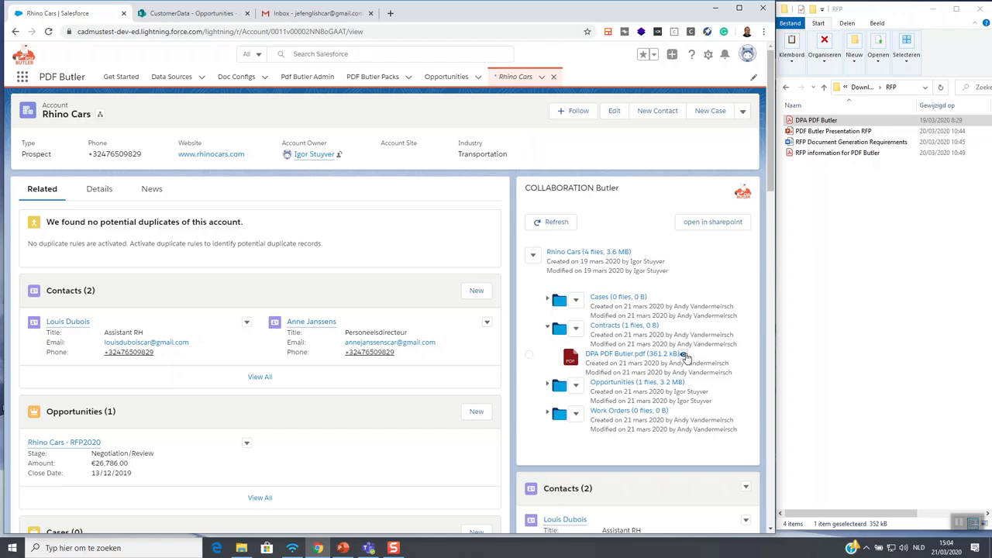
{"action": "left_click", "coordinate": [684, 354]}
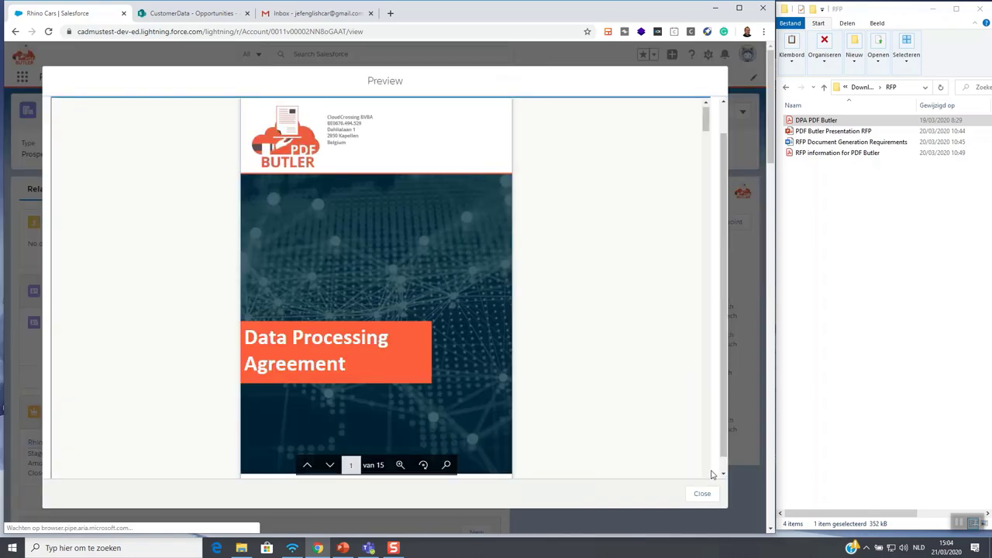
{"action": "left_click", "coordinate": [702, 493]}
{"action": "left_click", "coordinate": [622, 355]}
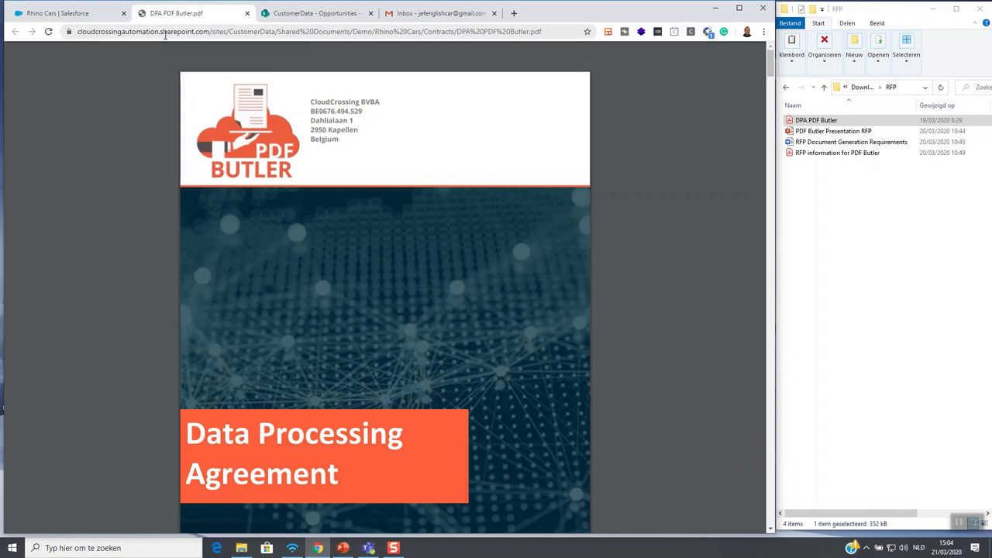
{"action": "left_click", "coordinate": [247, 13]}
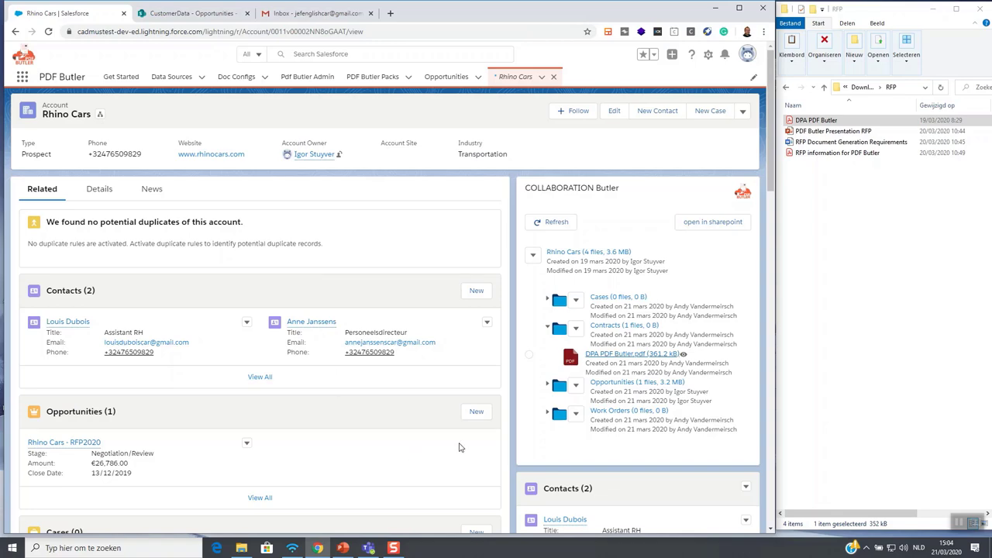
Create an opportunity named RFP for Rhino Cars with a primary contact, close date 28/03/2020 and stage Needs Analysis.
{"action": "left_click", "coordinate": [476, 412]}
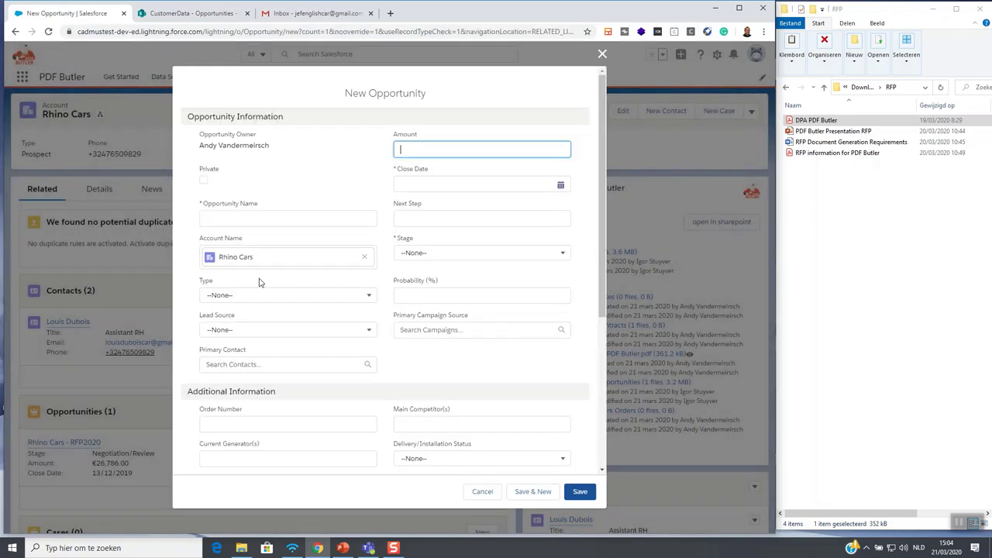
{"action": "left_click", "coordinate": [258, 219]}
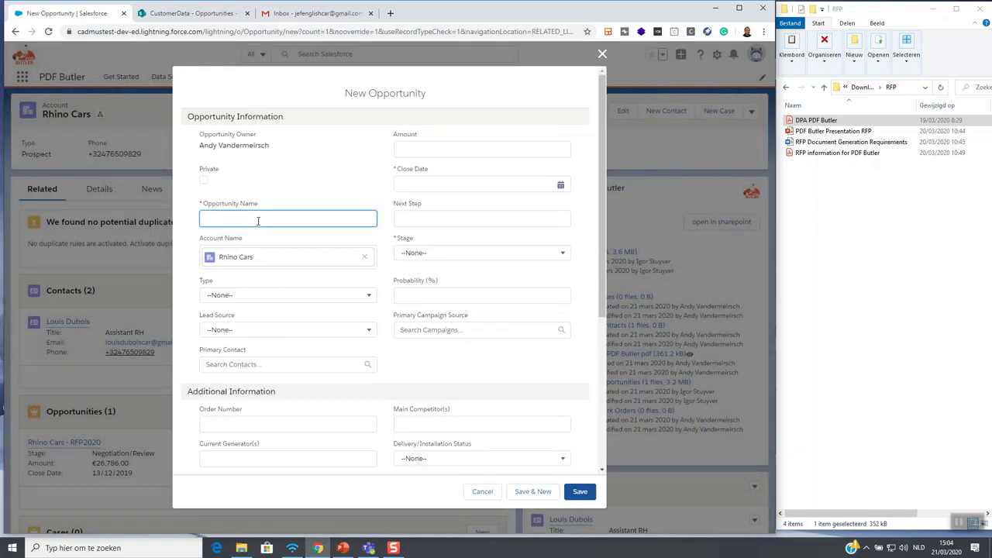
{"action": "type", "text": "RFP"}
{"action": "left_click", "coordinate": [248, 364]}
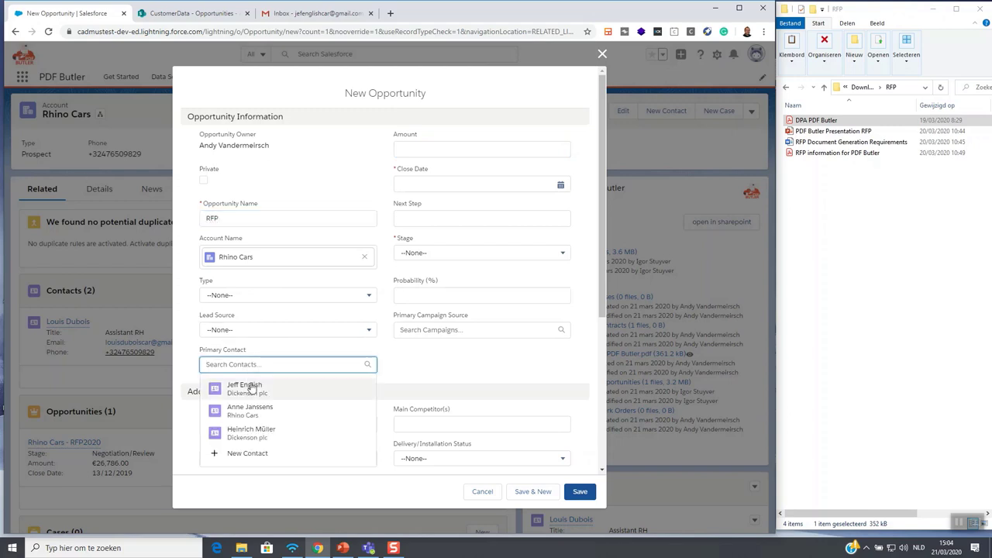
{"action": "left_click", "coordinate": [258, 392]}
{"action": "left_click", "coordinate": [423, 183]}
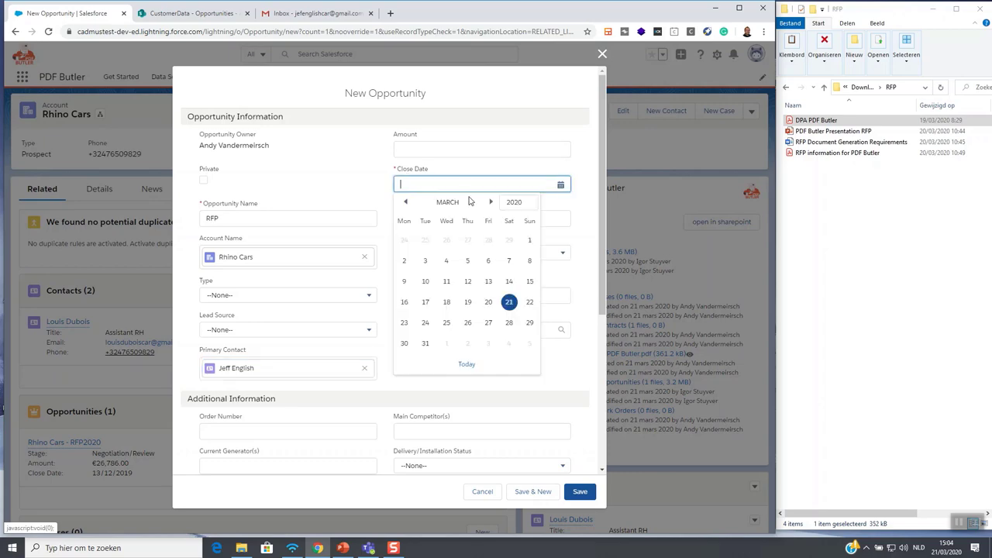
{"action": "left_click", "coordinate": [508, 323]}
{"action": "left_click", "coordinate": [454, 254]}
{"action": "left_click", "coordinate": [457, 327]}
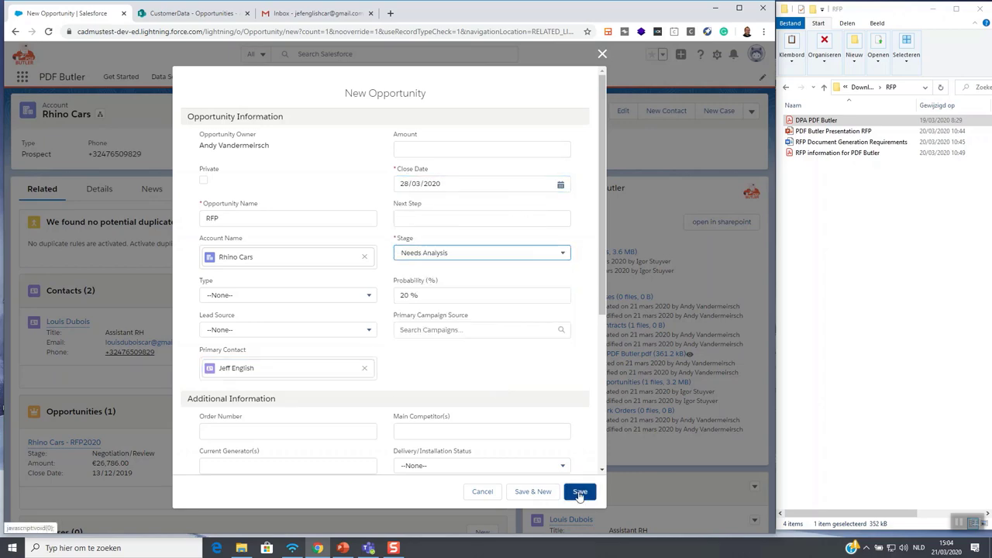
{"action": "left_click", "coordinate": [579, 491]}
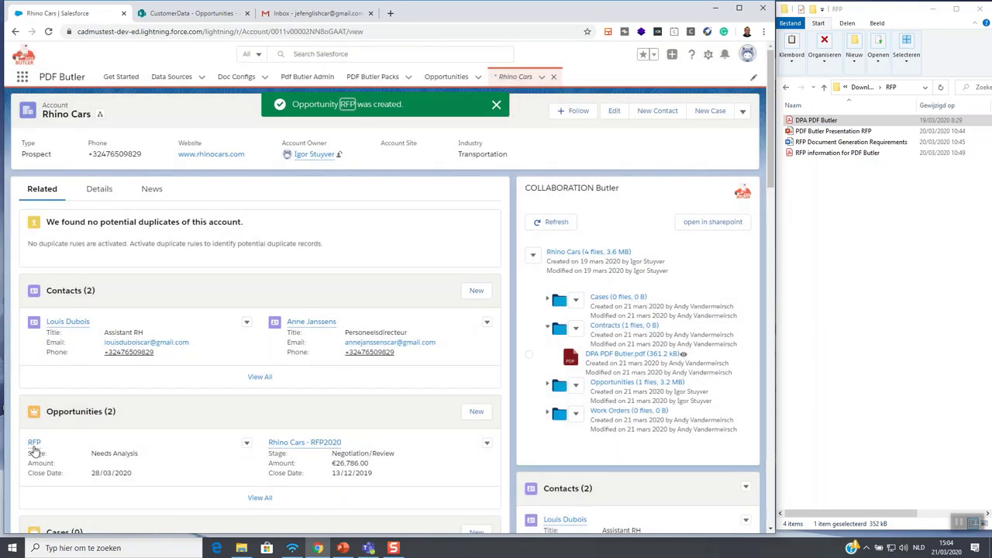
Open the new RFP opportunity and show its COLLABORATION Butler documents.
{"action": "mouse_move", "coordinate": [35, 446]}
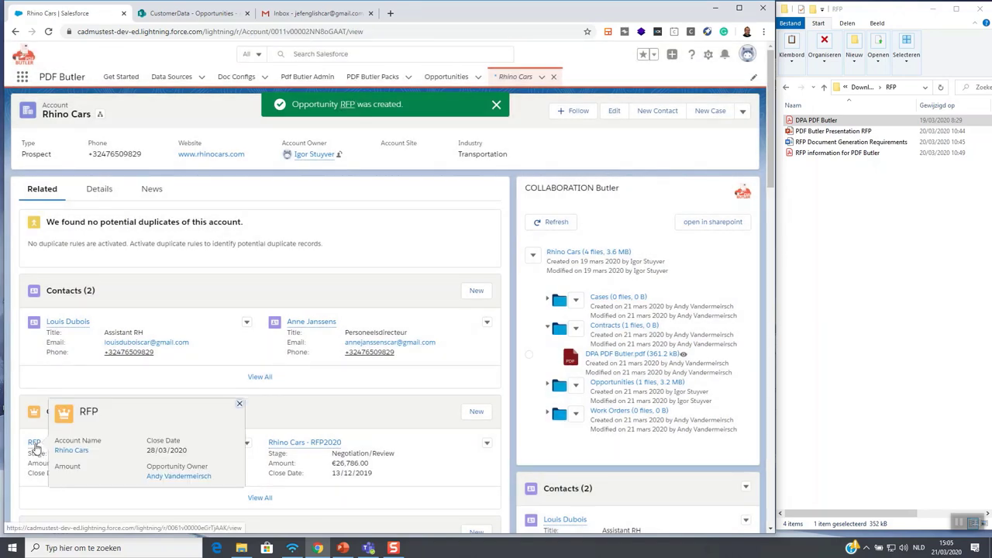
{"action": "left_click", "coordinate": [35, 443]}
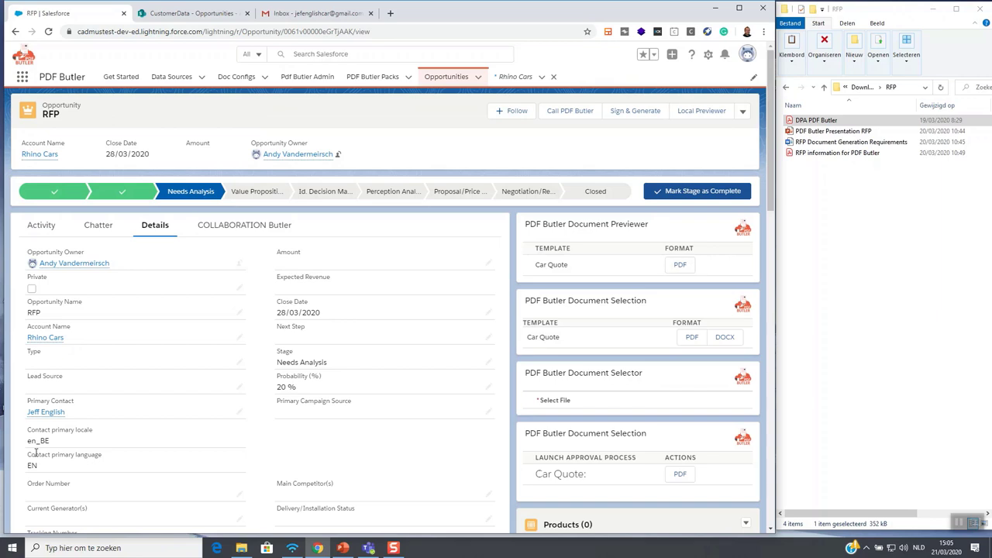
{"action": "left_click", "coordinate": [229, 226]}
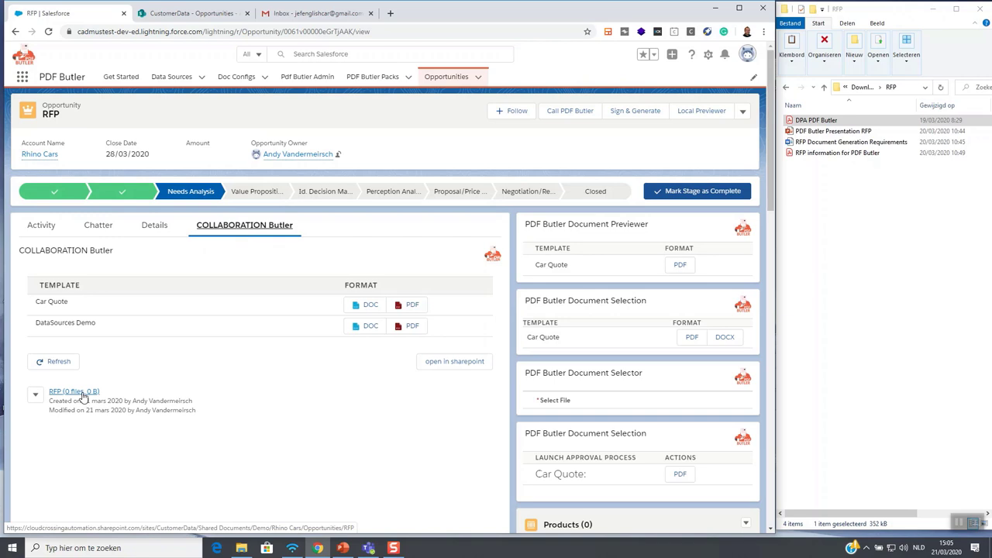
Inspect the RFP opportunity's folder and its parent Opportunities folder in SharePoint, and return to the opportunity in Salesforce.
{"action": "left_click", "coordinate": [81, 397]}
{"action": "left_click", "coordinate": [437, 369]}
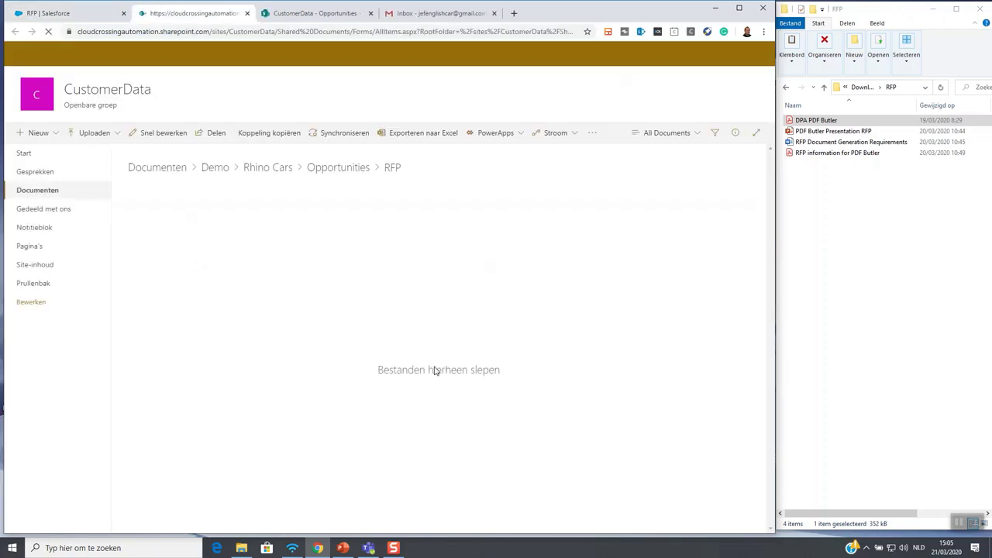
{"action": "left_click", "coordinate": [335, 172]}
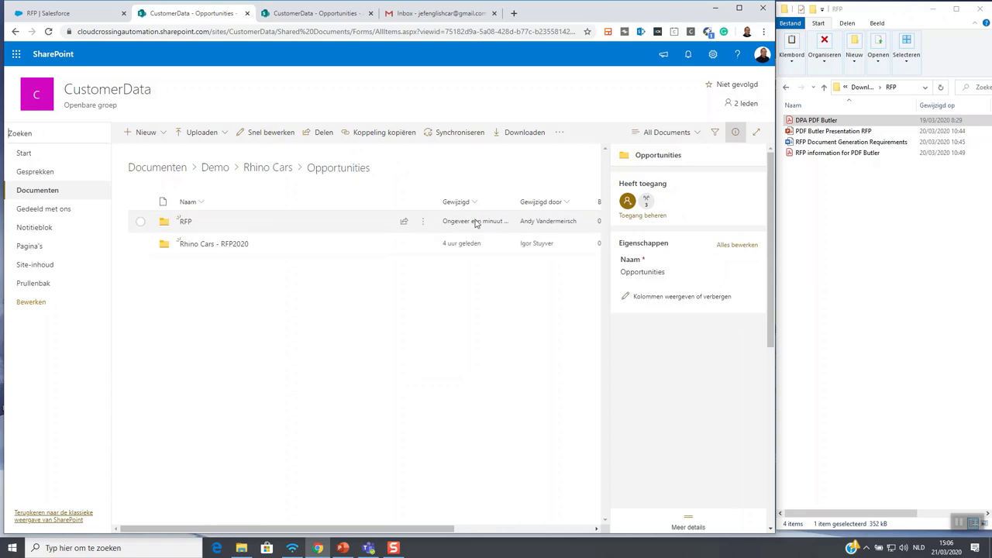
{"action": "left_click", "coordinate": [247, 14]}
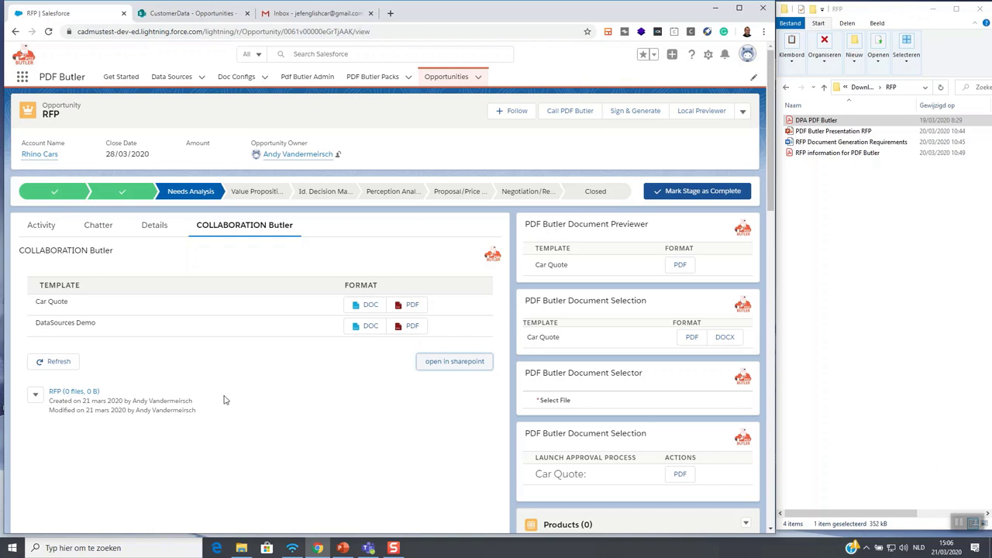
Upload PDF Butler Presentation RFP, RFP Document Generation Requirements and RFP information for PDF Butler to the opportunity's RFP folder.
{"action": "left_click", "coordinate": [35, 395]}
{"action": "left_click", "coordinate": [49, 433]}
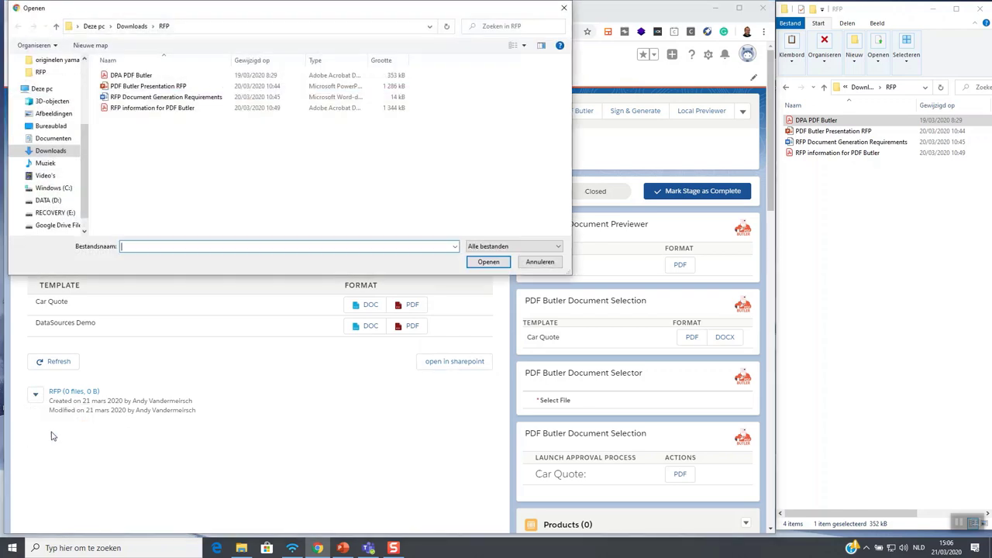
{"action": "left_click", "coordinate": [136, 112]}
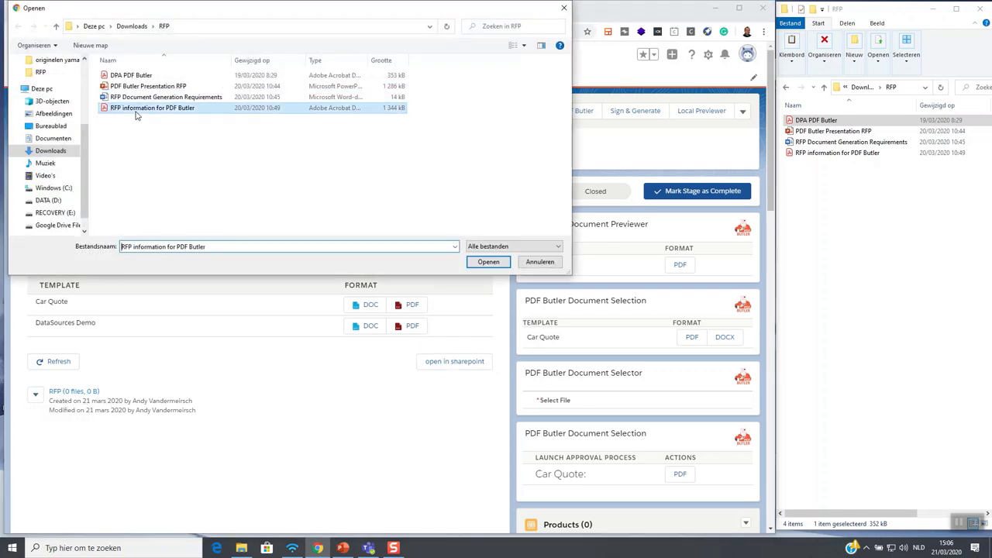
{"action": "left_click", "coordinate": [143, 97], "text": "ctrl"}
{"action": "left_click", "coordinate": [143, 86], "text": "ctrl"}
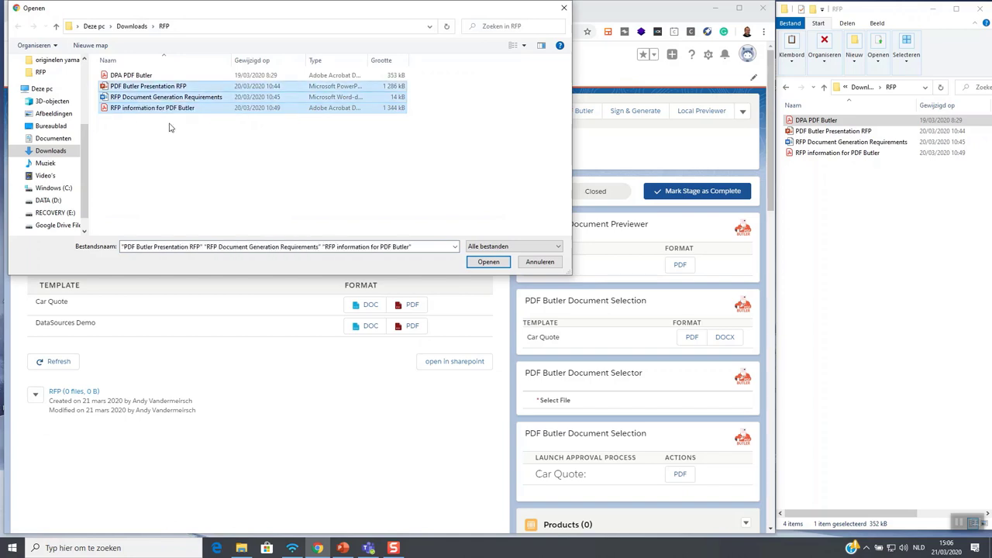
{"action": "left_click", "coordinate": [465, 262]}
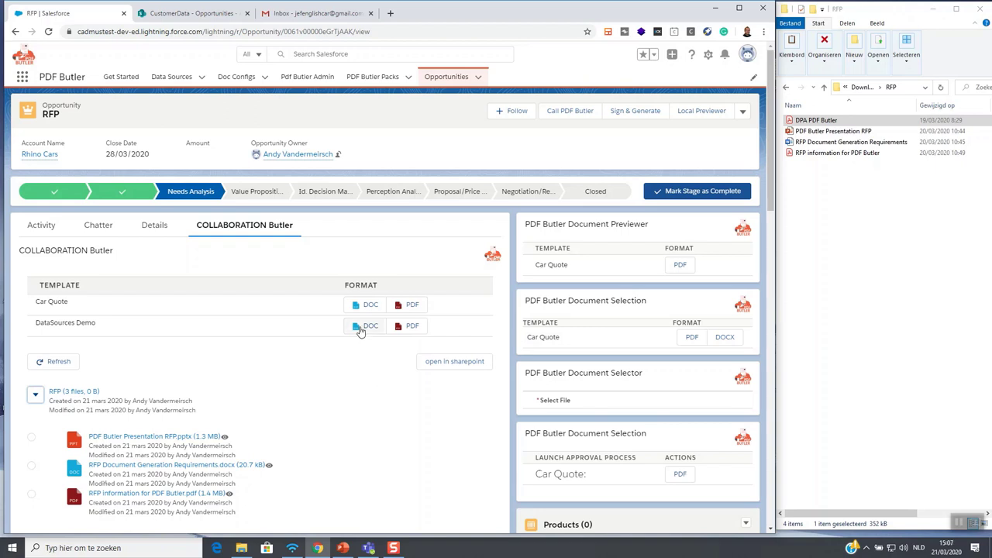
Generate the DataSources Demo template as a Word document and add "Thank you for your attention." below RFP under SINGLE DataSource.
{"action": "left_click", "coordinate": [360, 330]}
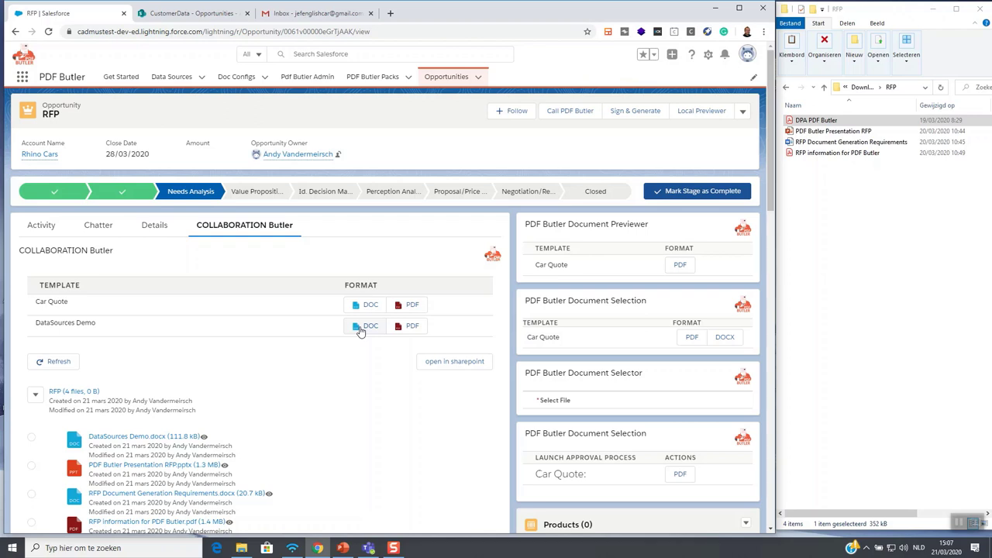
{"action": "left_click", "coordinate": [183, 438]}
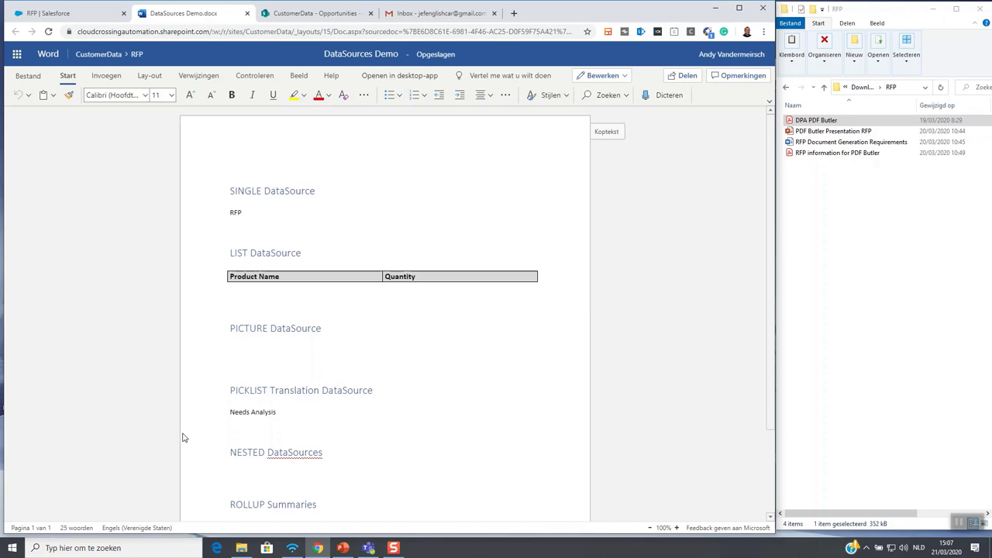
{"action": "left_click", "coordinate": [244, 229]}
{"action": "type", "text": "Thank you for your attentio"}
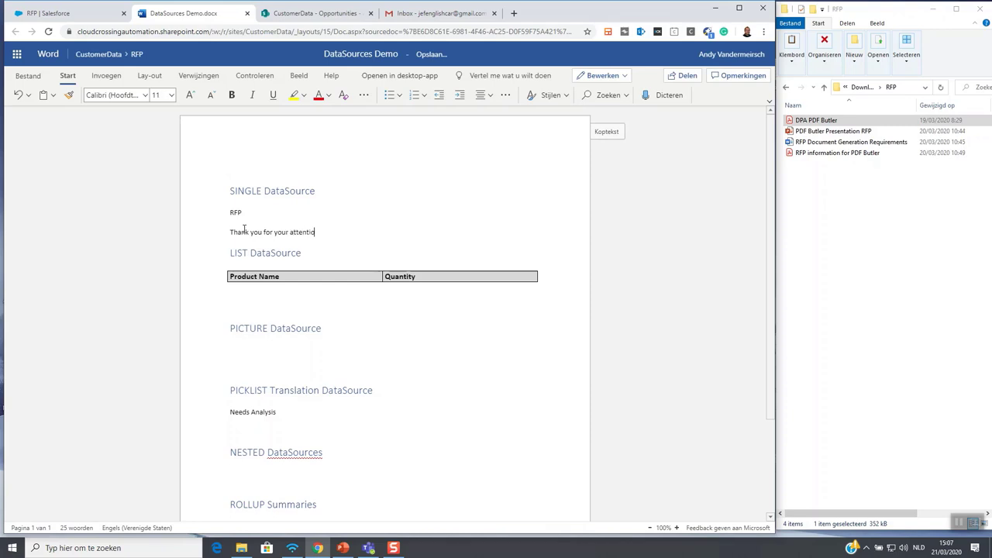
{"action": "type", "text": "n."}
Highlight the sentence "Thank you for your attention." in yellow.
{"action": "key", "text": "ctrl+shift+Left"}
{"action": "key", "text": "ctrl+shift+Left"}
{"action": "key", "text": "ctrl+shift+Left"}
{"action": "key", "text": "ctrl+shift+Left"}
{"action": "key", "text": "ctrl+shift+Left"}
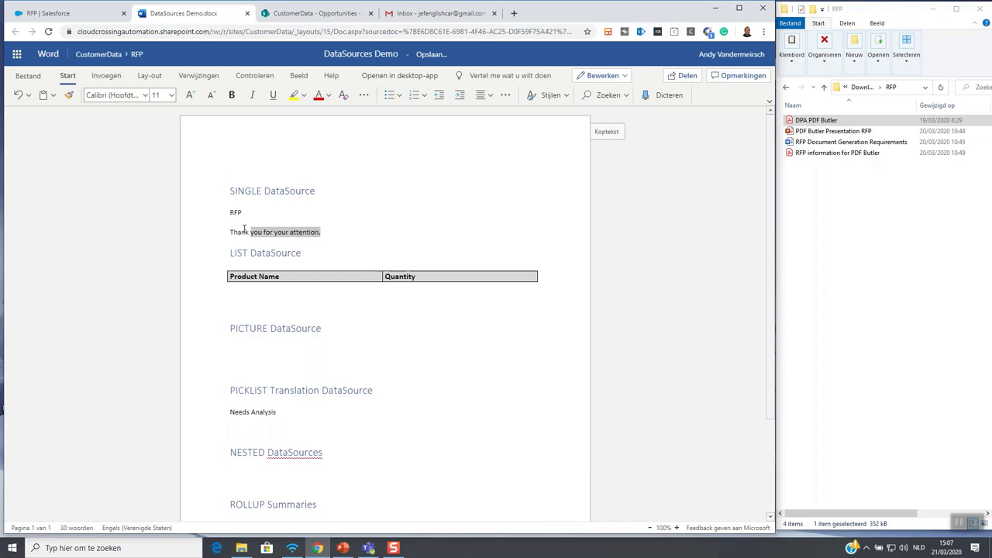
{"action": "left_click", "coordinate": [294, 95]}
{"action": "left_click", "coordinate": [354, 230]}
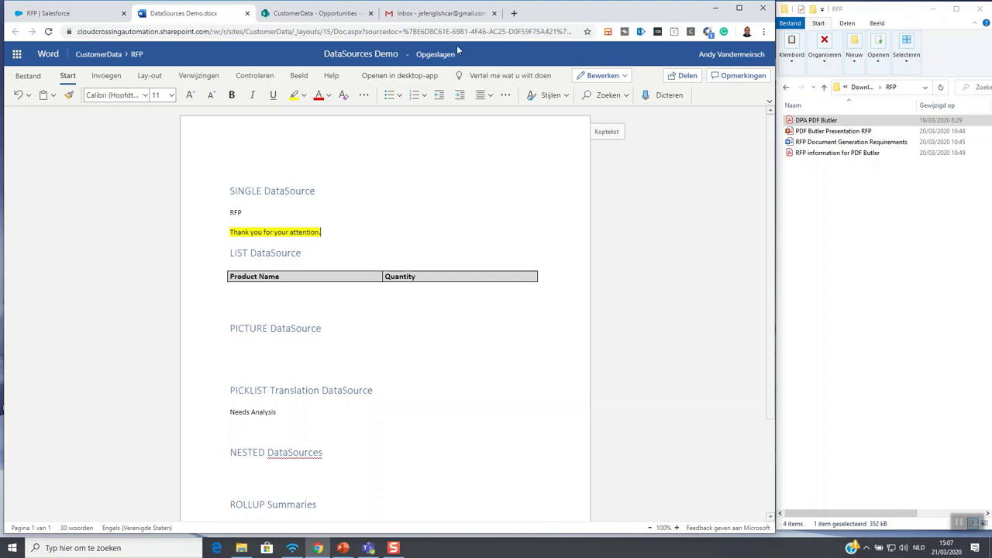
Close the Word document and check the edited DataSources Demo.docx in the Salesforce preview.
{"action": "left_click", "coordinate": [247, 13]}
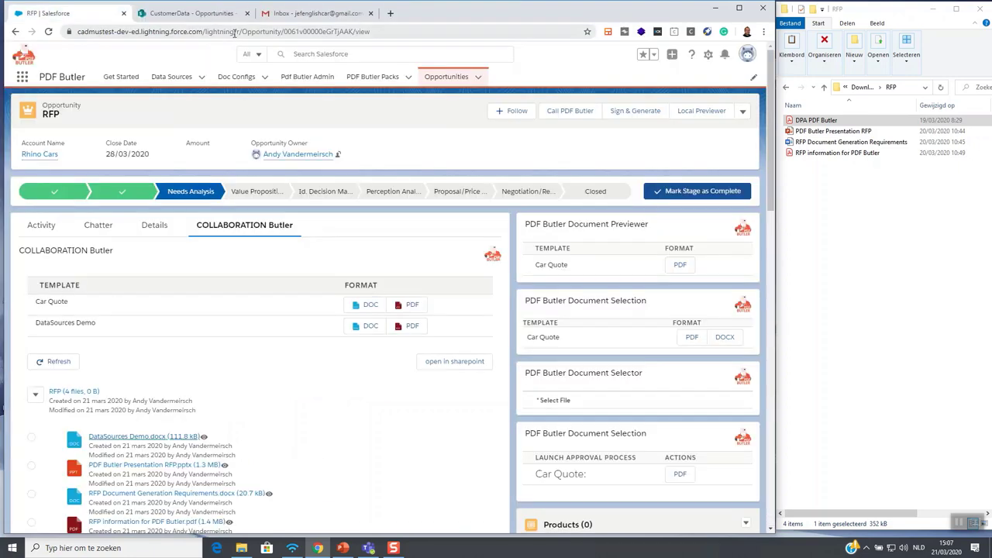
{"action": "left_click", "coordinate": [204, 438]}
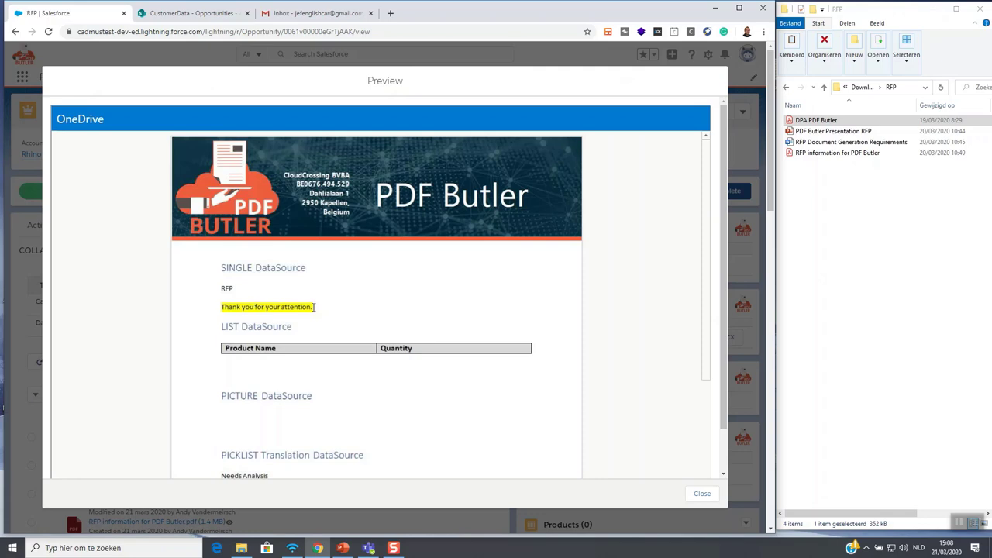
{"action": "left_click", "coordinate": [702, 493]}
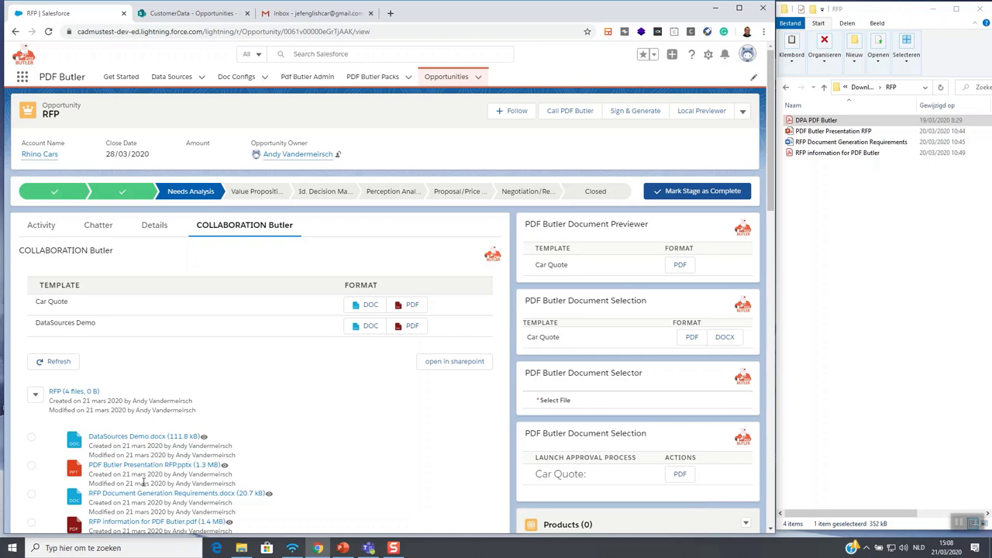
Send DataSources Demo.docx from the opportunity's RFP folder by email using Mail Quote.
{"action": "left_click", "coordinate": [31, 436]}
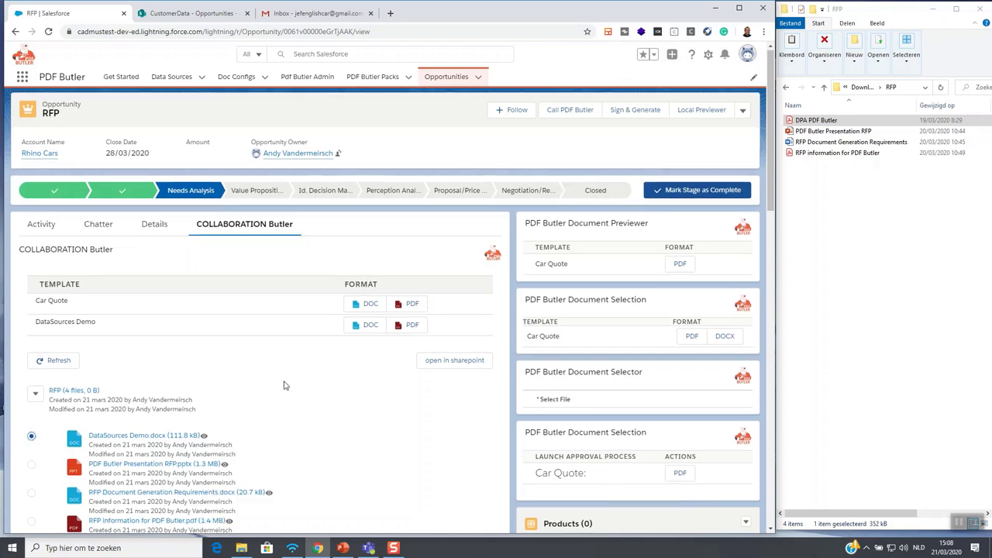
{"action": "scroll", "coordinate": [284, 383], "scroll_direction": "down", "scroll_amount": 2}
{"action": "left_click", "coordinate": [130, 419]}
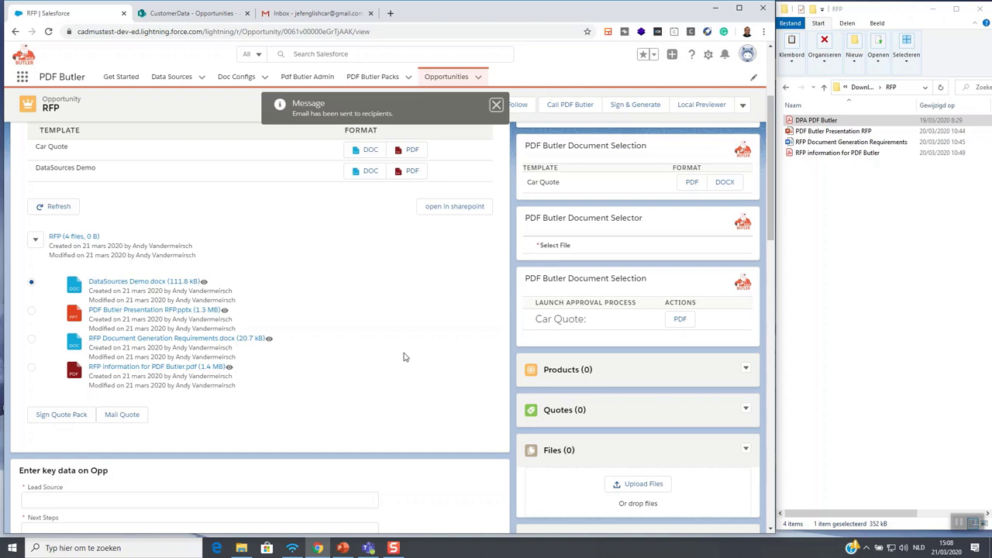
Switch to Gmail, check the received quote email and its DataSources Demo.pdf attachment, and return to Salesforce.
{"action": "left_click", "coordinate": [308, 13]}
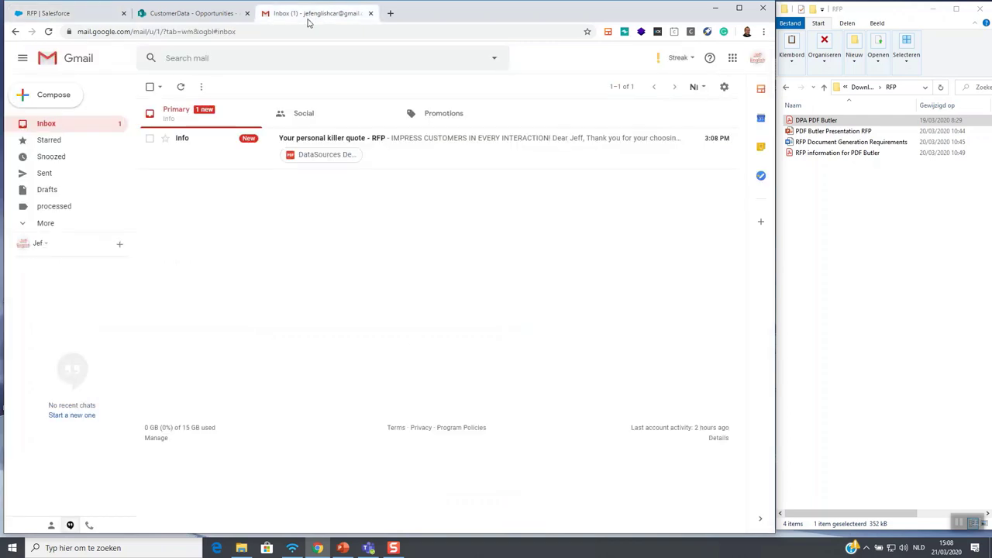
{"action": "left_click", "coordinate": [213, 169]}
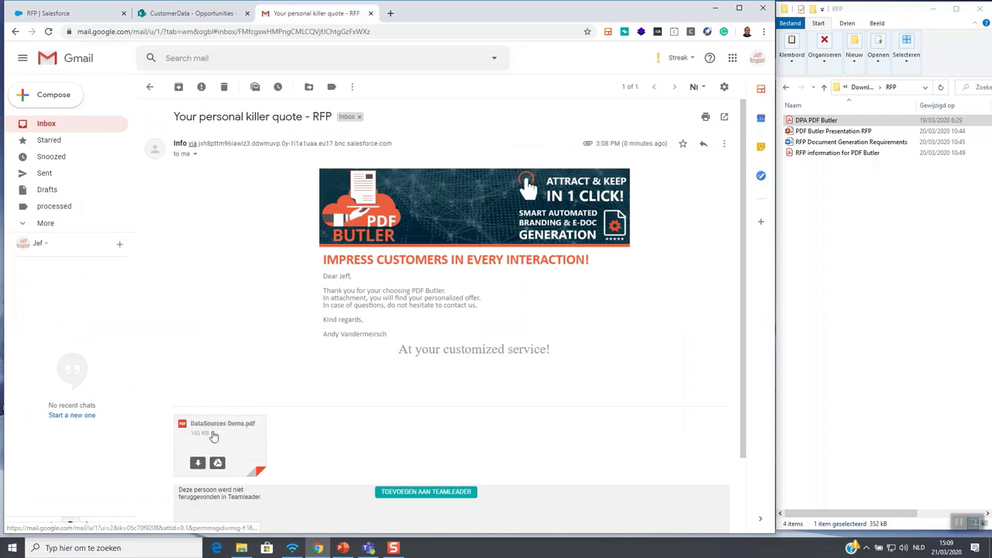
{"action": "left_click", "coordinate": [216, 436]}
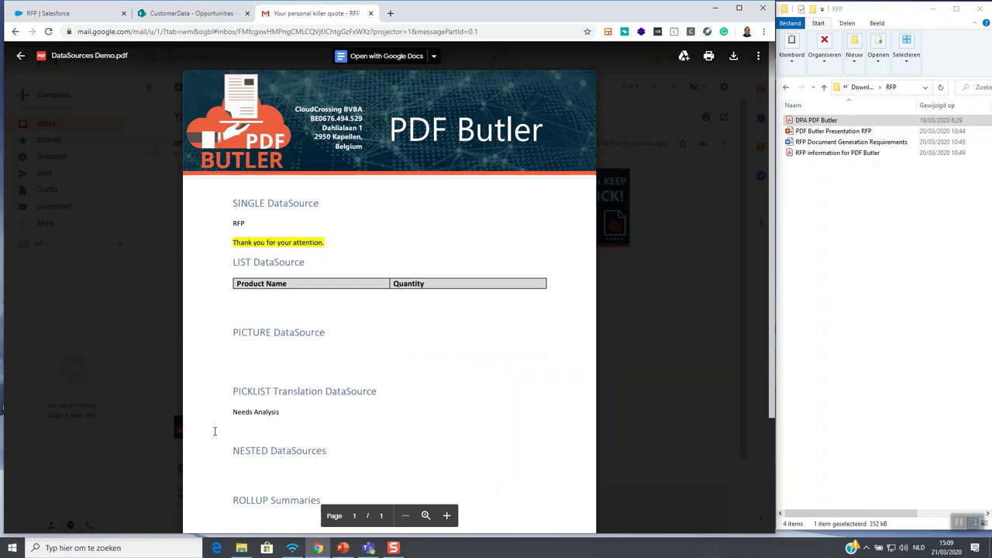
{"action": "left_click", "coordinate": [142, 341]}
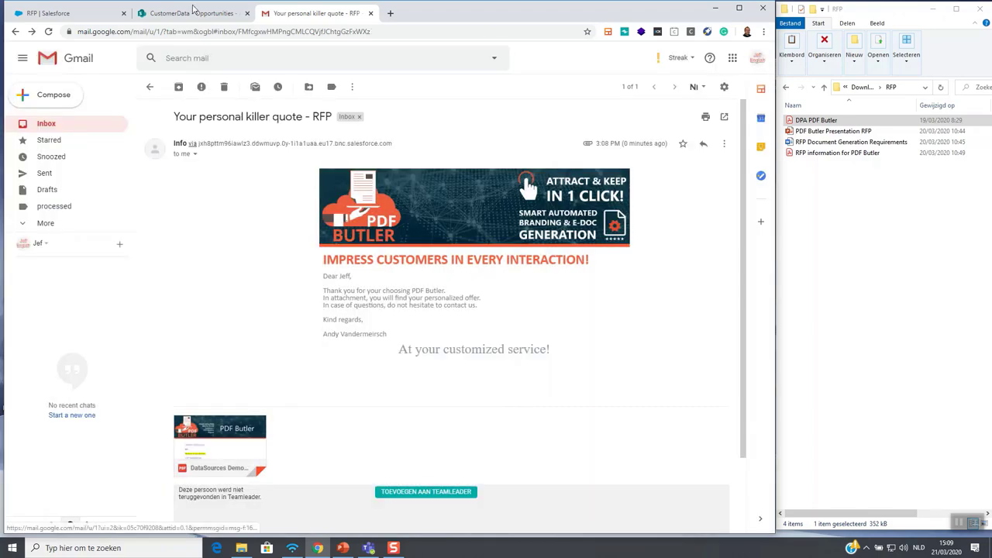
{"action": "left_click", "coordinate": [62, 11]}
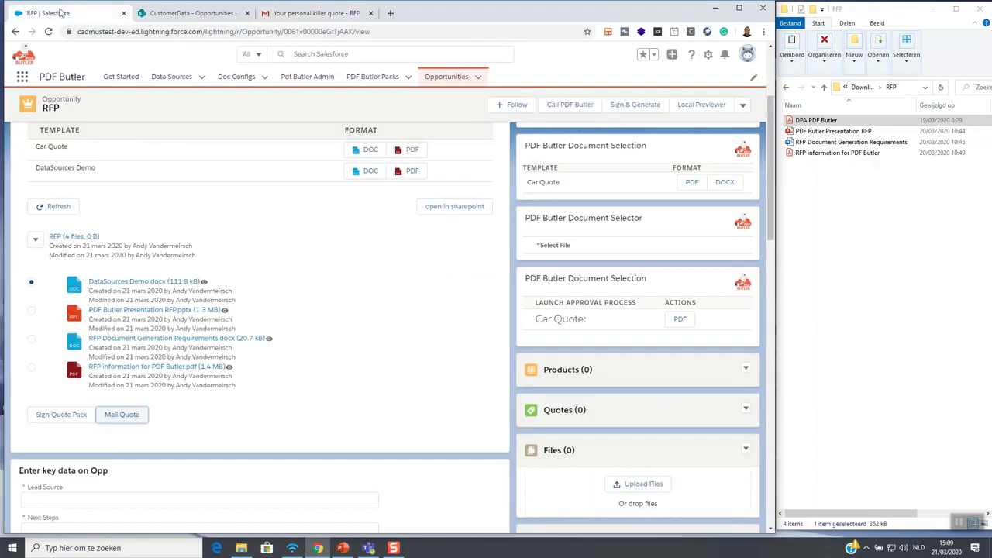